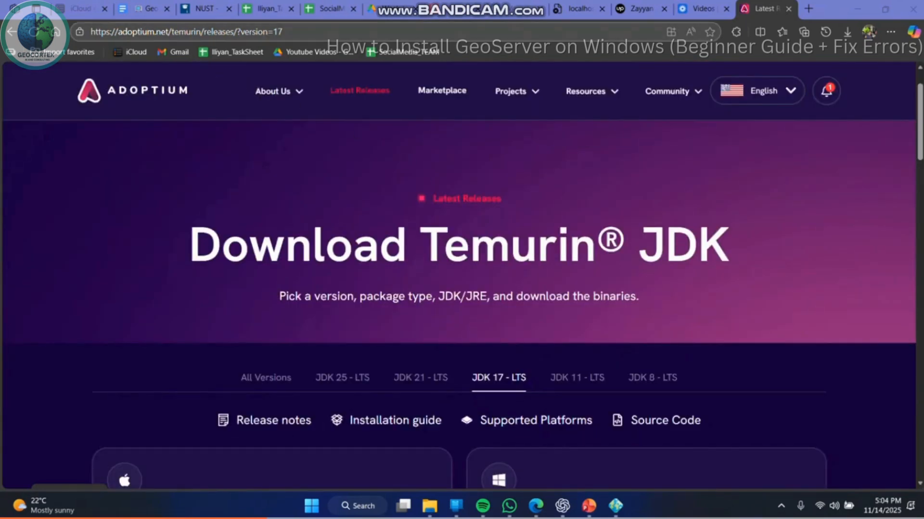
Step: Download the Windows 64-bit MSI installer of Temurin JDK 17 from the Adoptium releases page
{"action": "scroll", "coordinate": [807, 357], "scroll_direction": "down", "scroll_amount": 3}
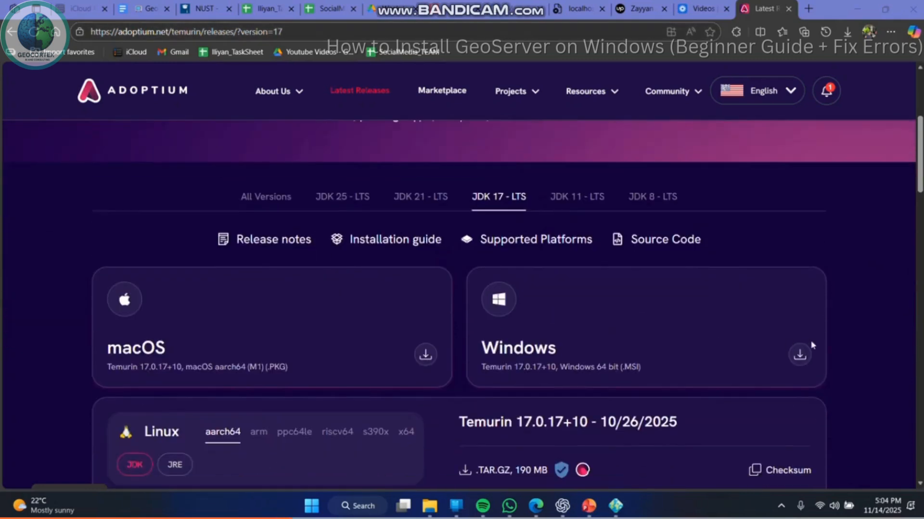
{"action": "left_click", "coordinate": [805, 356]}
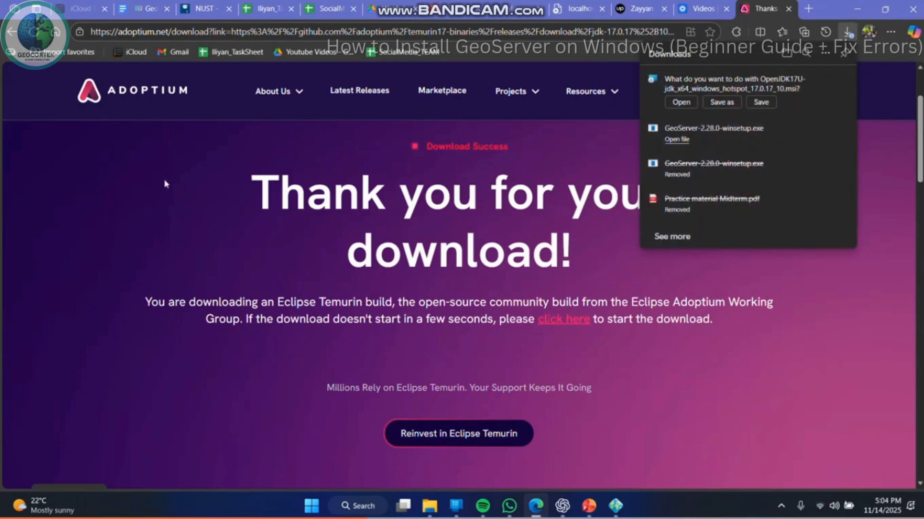
{"action": "left_click", "coordinate": [299, 208]}
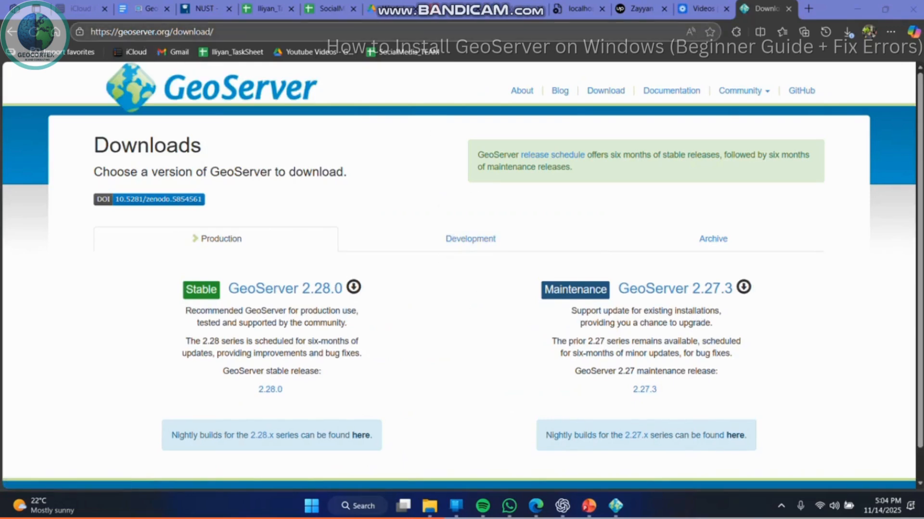
Step: Open the stable GeoServer 2.28.0 release page and download its Windows Installer package
{"action": "left_click", "coordinate": [313, 290]}
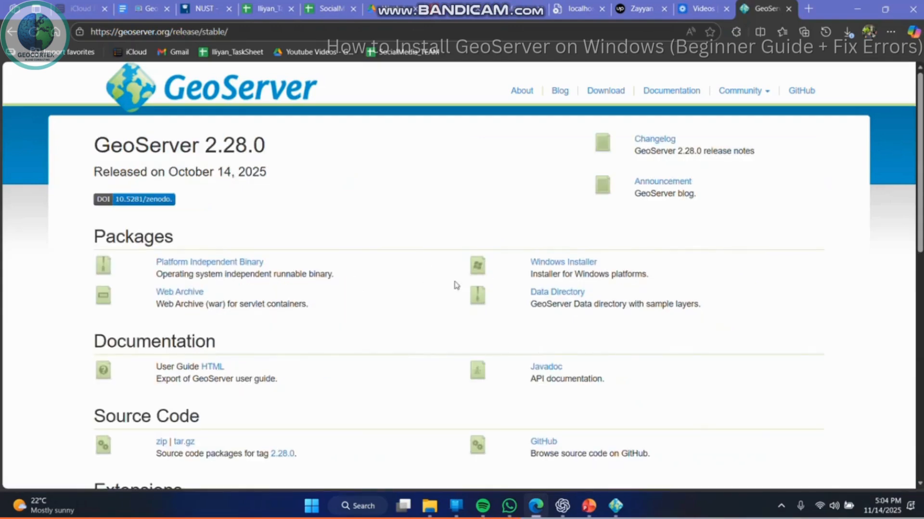
{"action": "scroll", "coordinate": [472, 284], "scroll_direction": "down", "scroll_amount": 4}
{"action": "scroll", "coordinate": [529, 264], "scroll_direction": "up", "scroll_amount": 2}
{"action": "left_click", "coordinate": [561, 207]}
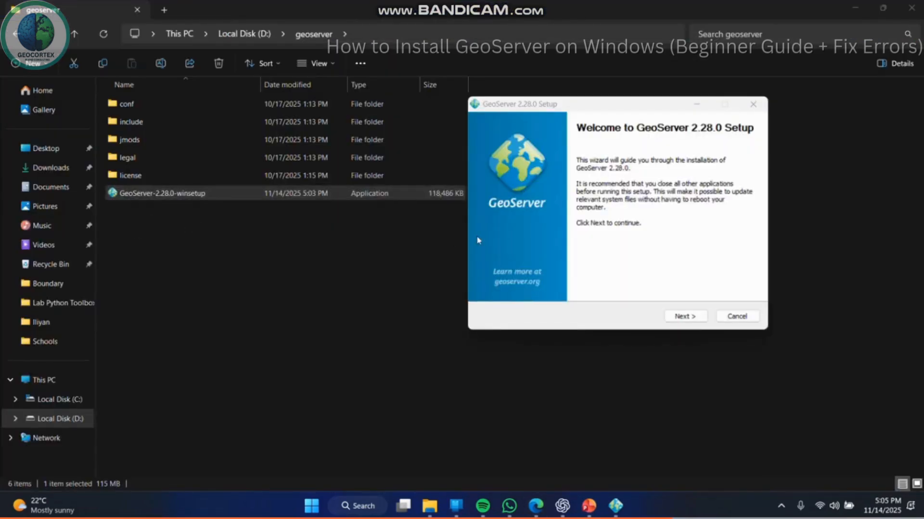
Step: Accept the GeoServer license agreement and set the Java runtime path to C:\Program Files\Eclipse Adoptium\jdk-17.0.17.10-hotspot
{"action": "left_click", "coordinate": [680, 322]}
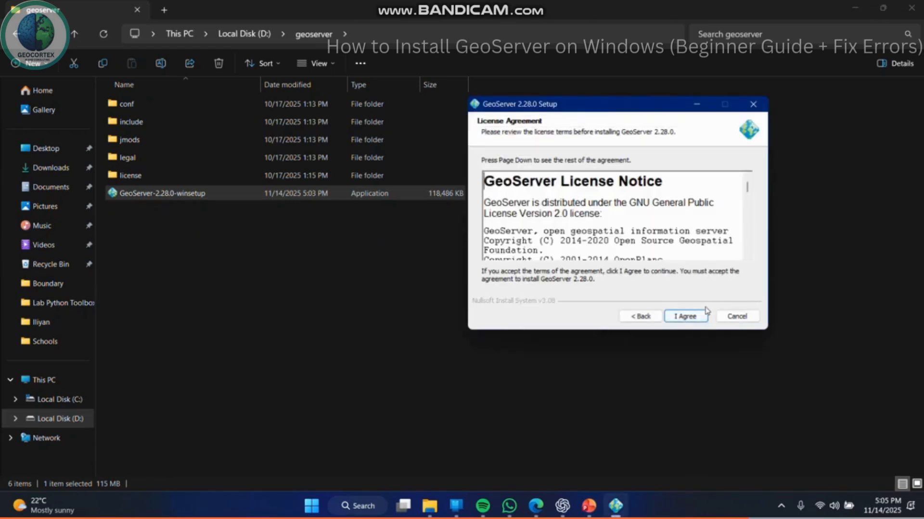
{"action": "left_click", "coordinate": [689, 317]}
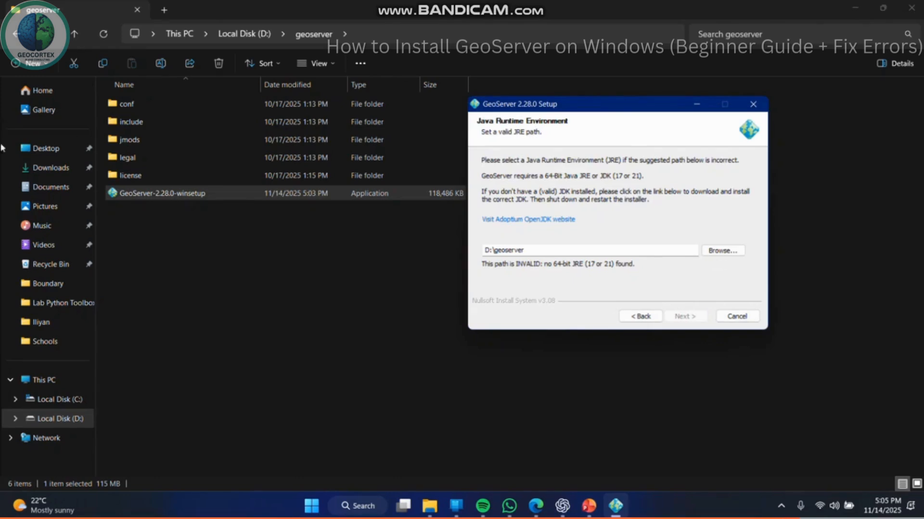
{"action": "left_click_drag", "start_coordinate": [641, 114], "coordinate": [556, 118]}
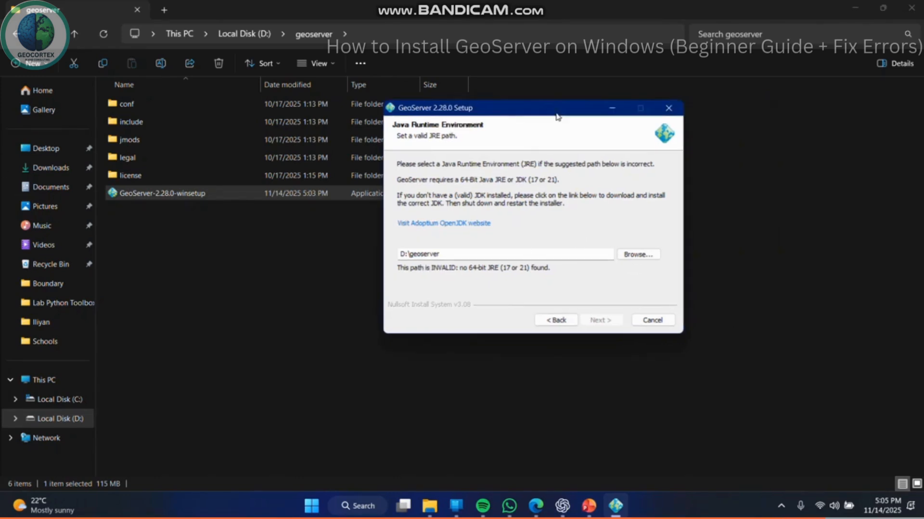
{"action": "left_click", "coordinate": [626, 258]}
{"action": "scroll", "coordinate": [452, 278], "scroll_direction": "down", "scroll_amount": 2}
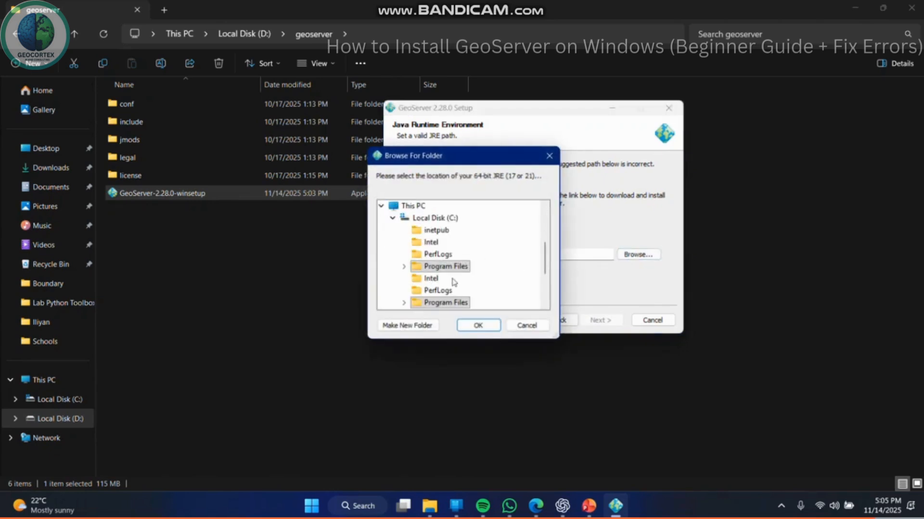
{"action": "scroll", "coordinate": [461, 277], "scroll_direction": "down", "scroll_amount": 1}
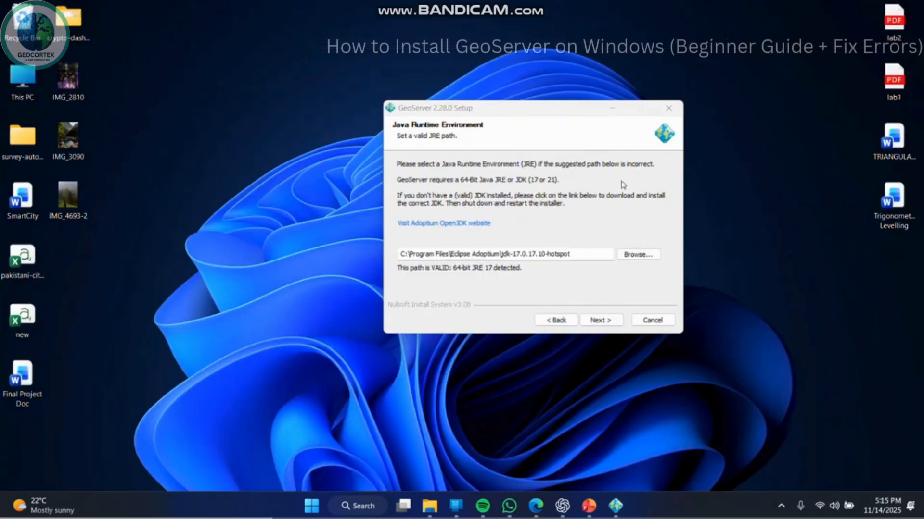
{"action": "left_click", "coordinate": [604, 320]}
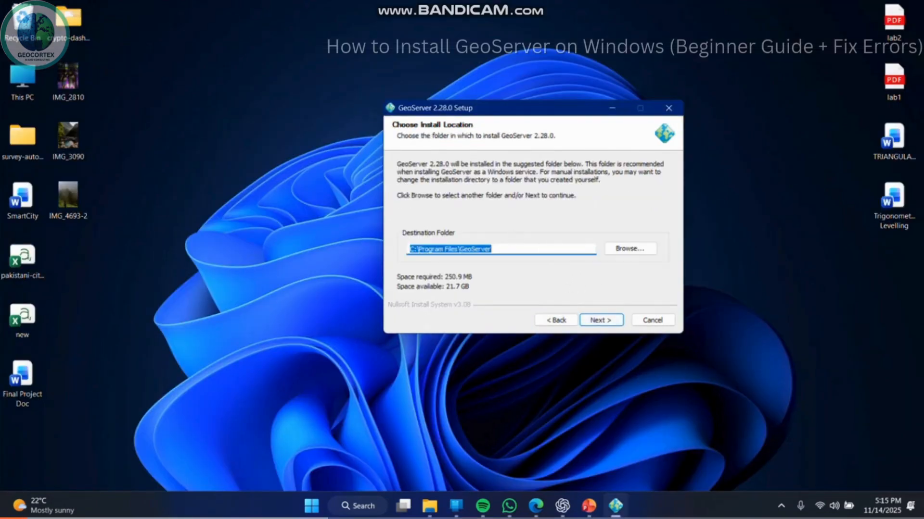
Step: Set the GeoServer installation's destination folder to D:\geoserver\ and continue the setup
{"action": "left_click", "coordinate": [618, 248]}
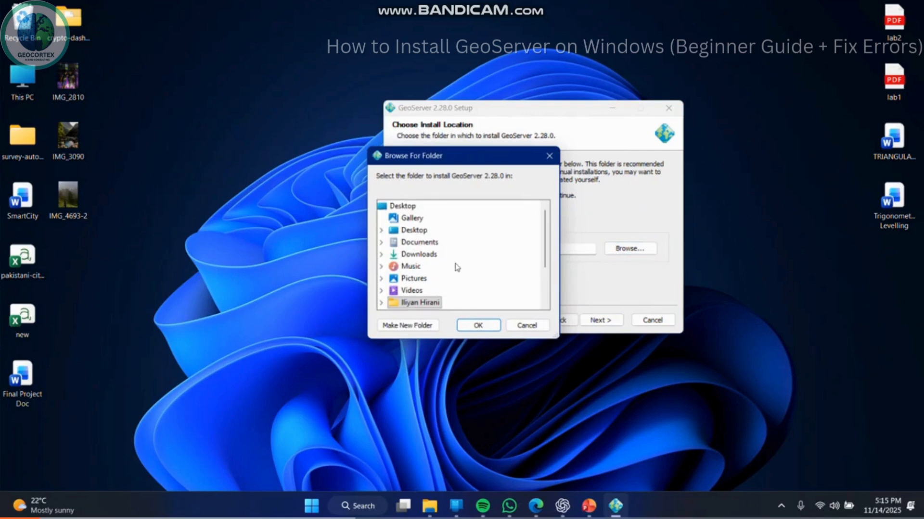
{"action": "scroll", "coordinate": [457, 275], "scroll_direction": "down", "scroll_amount": 2}
{"action": "left_click", "coordinate": [527, 325]}
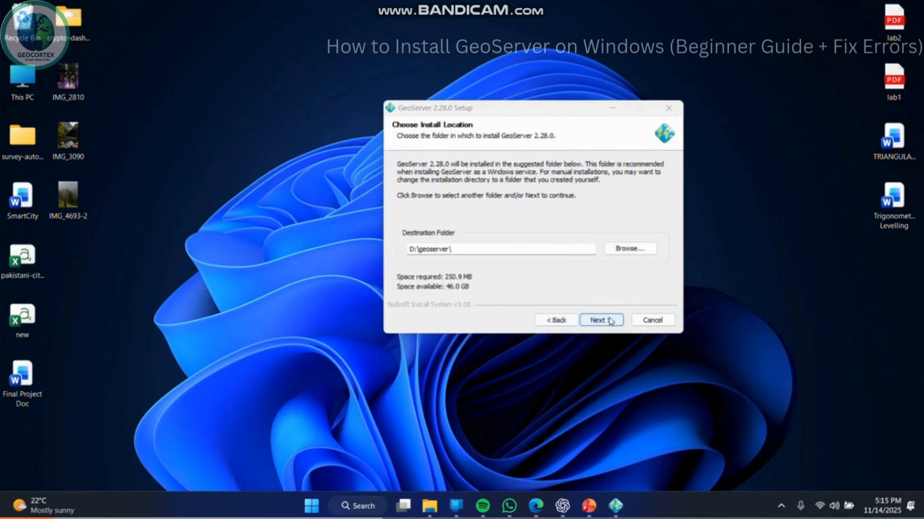
{"action": "left_click", "coordinate": [598, 318]}
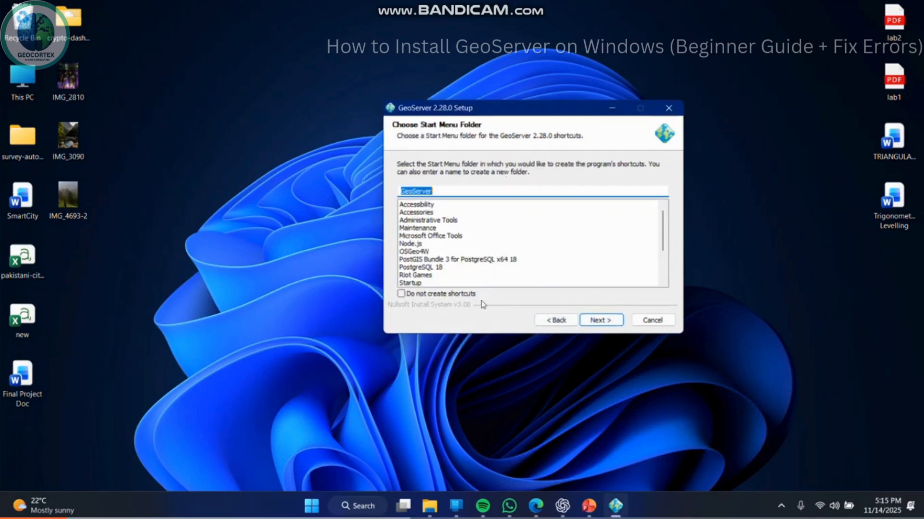
Step: Turn off shortcut creation and accept C:\ProgramData\GeoServer as the data directory
{"action": "left_click", "coordinate": [473, 295]}
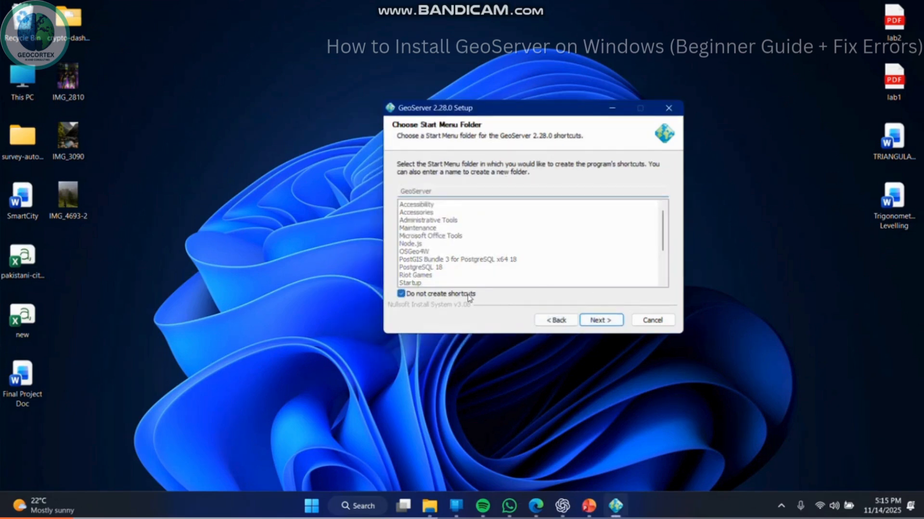
{"action": "left_click", "coordinate": [602, 320]}
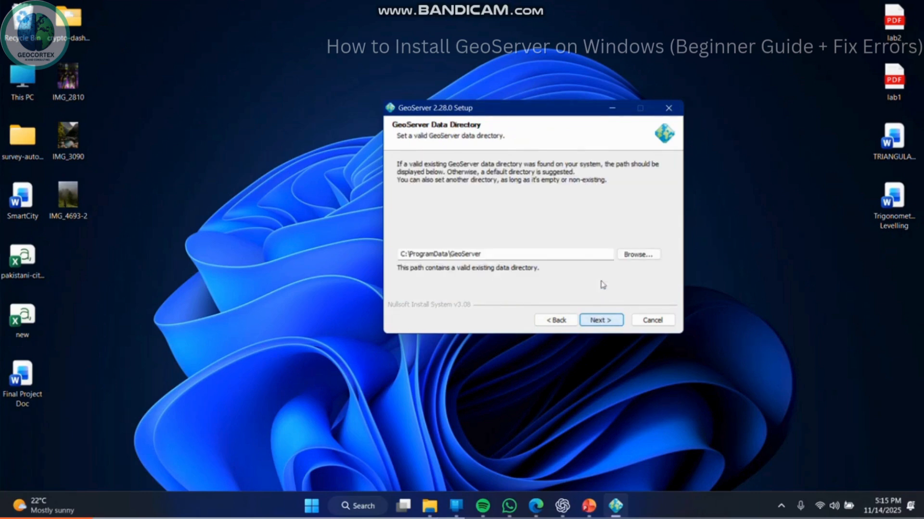
{"action": "left_click", "coordinate": [608, 322]}
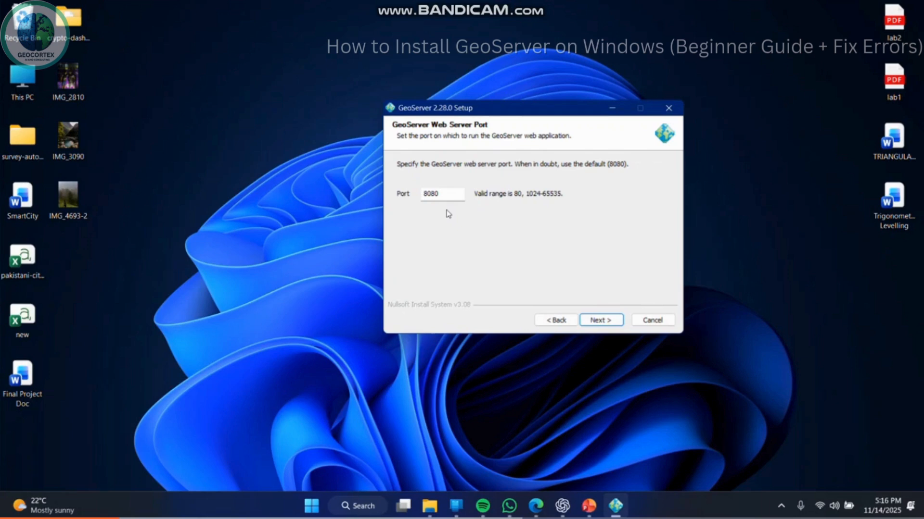
Step: Install GeoServer as a service on the default web server port 8080 and finish the setup wizard
{"action": "left_click", "coordinate": [596, 320]}
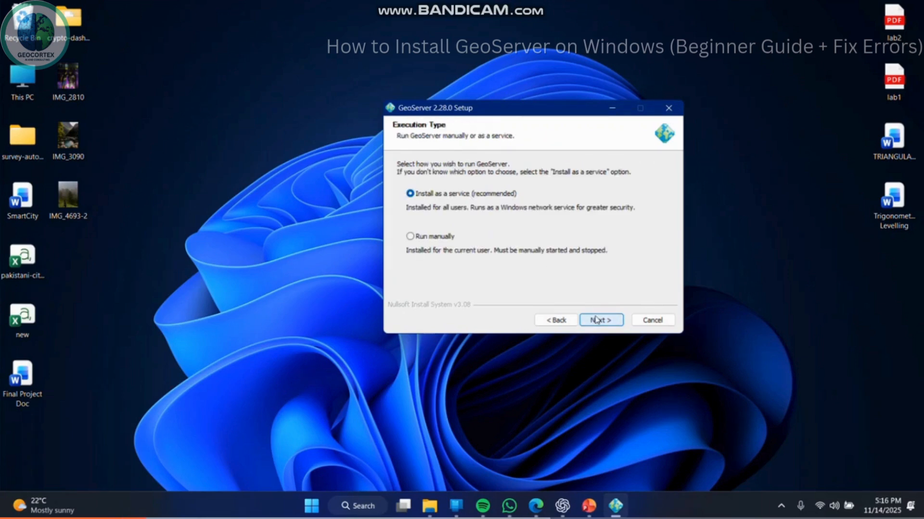
{"action": "left_click", "coordinate": [597, 320]}
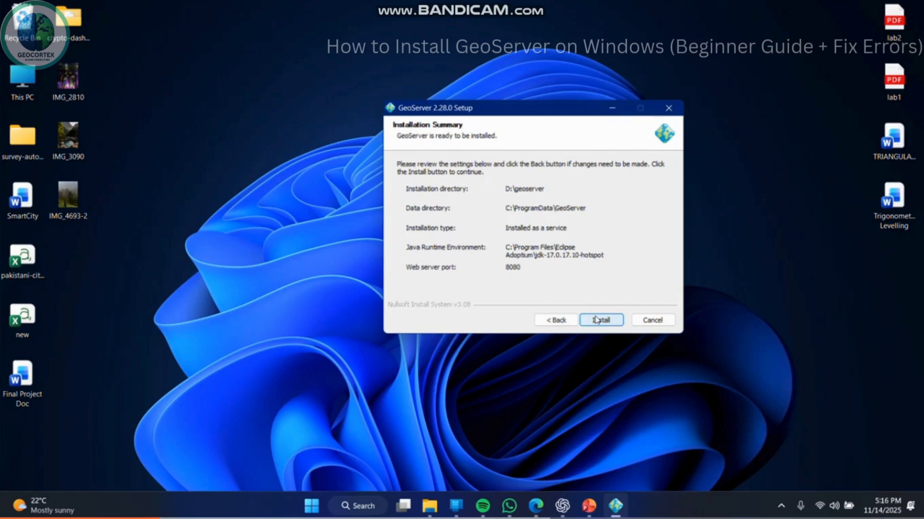
{"action": "left_click", "coordinate": [597, 320]}
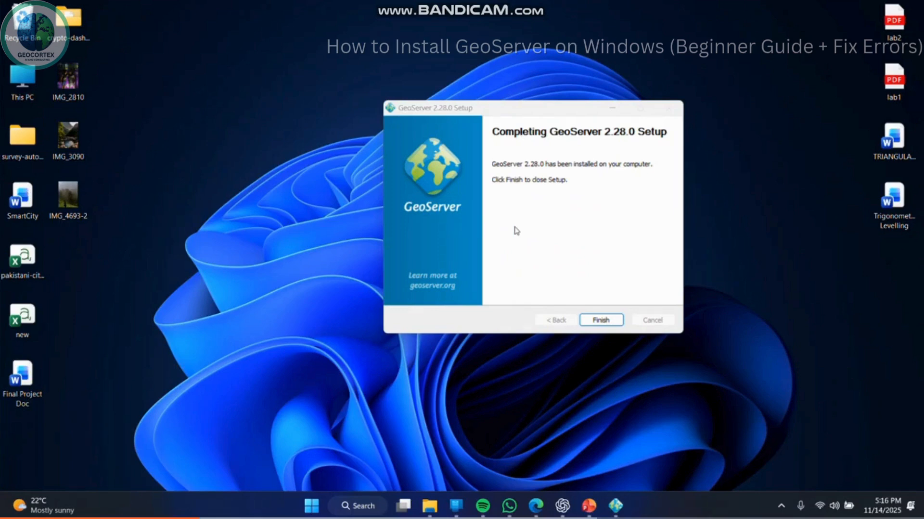
{"action": "left_click", "coordinate": [599, 320]}
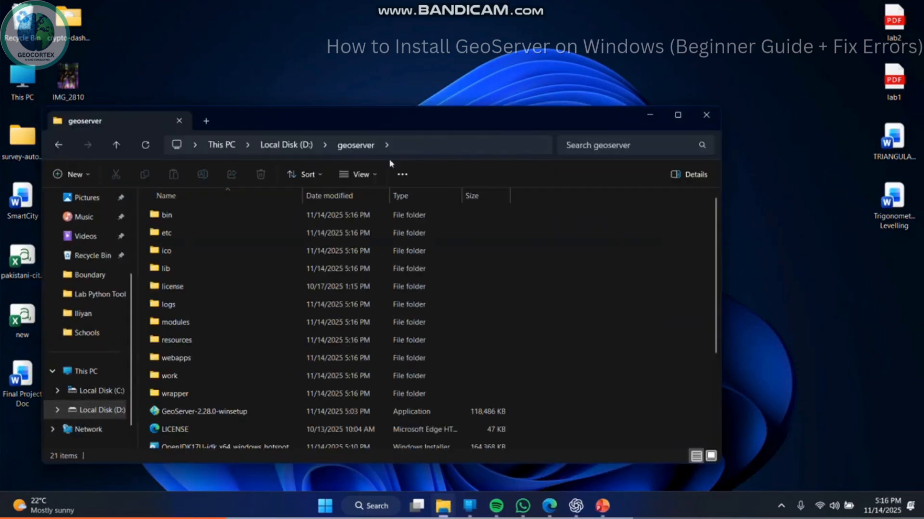
Step: Run the startup batch file from the bin folder inside D:\geoserver
{"action": "double_click", "coordinate": [429, 123]}
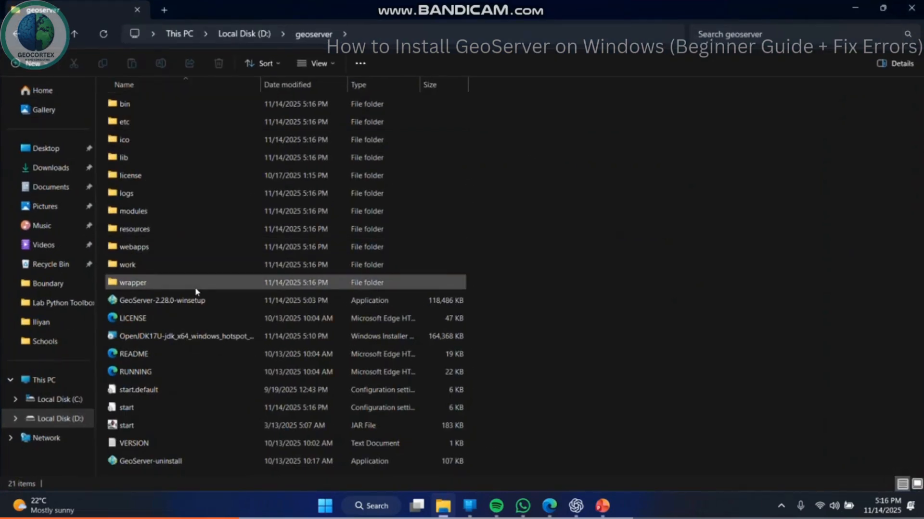
{"action": "double_click", "coordinate": [153, 108]}
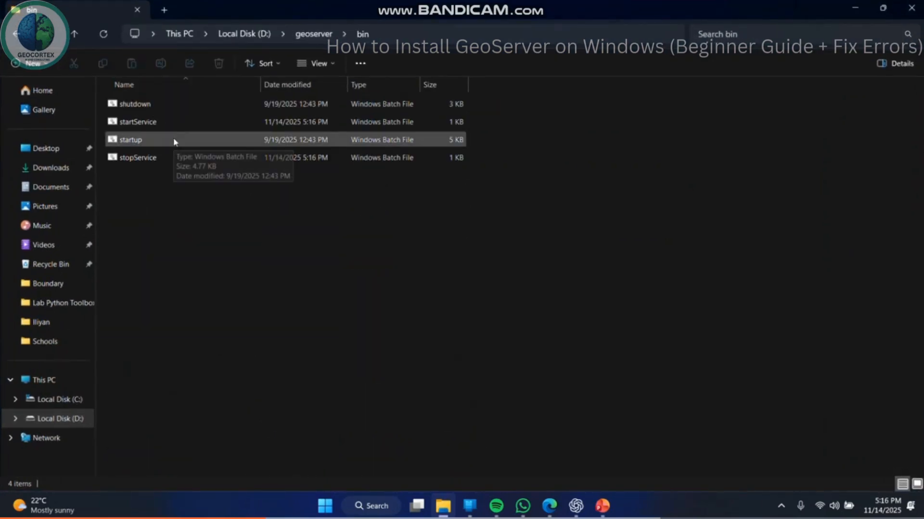
{"action": "left_click", "coordinate": [223, 141]}
{"action": "key", "text": "Return"}
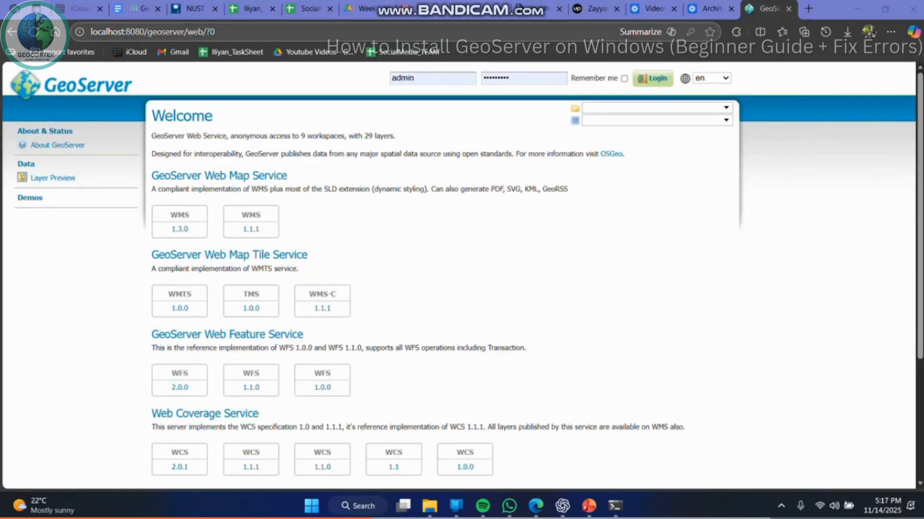
{"action": "left_click_drag", "start_coordinate": [216, 32], "coordinate": [89, 33]}
{"action": "left_click", "coordinate": [112, 239]}
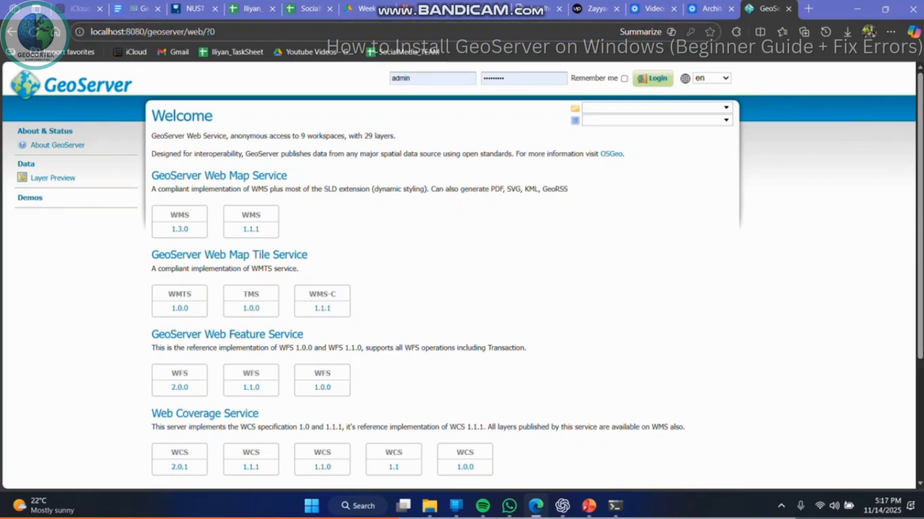
{"action": "left_click", "coordinate": [146, 32]}
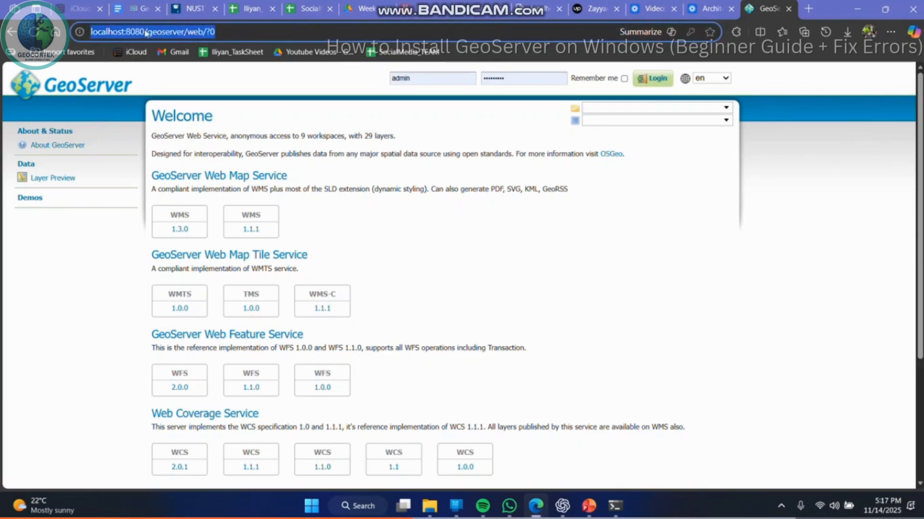
{"action": "left_click", "coordinate": [184, 32]}
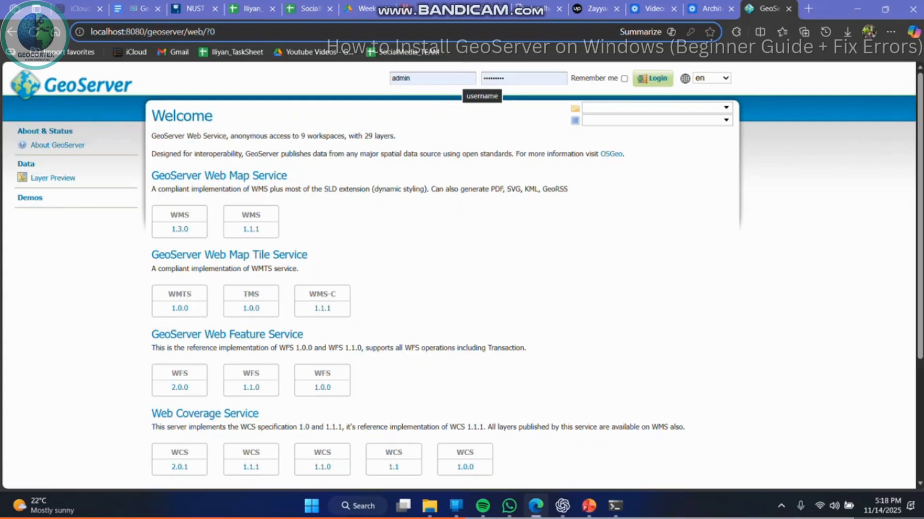
Step: Log in to the GeoServer web interface as admin with the saved account password
{"action": "left_click", "coordinate": [450, 78]}
{"action": "left_click", "coordinate": [527, 77]}
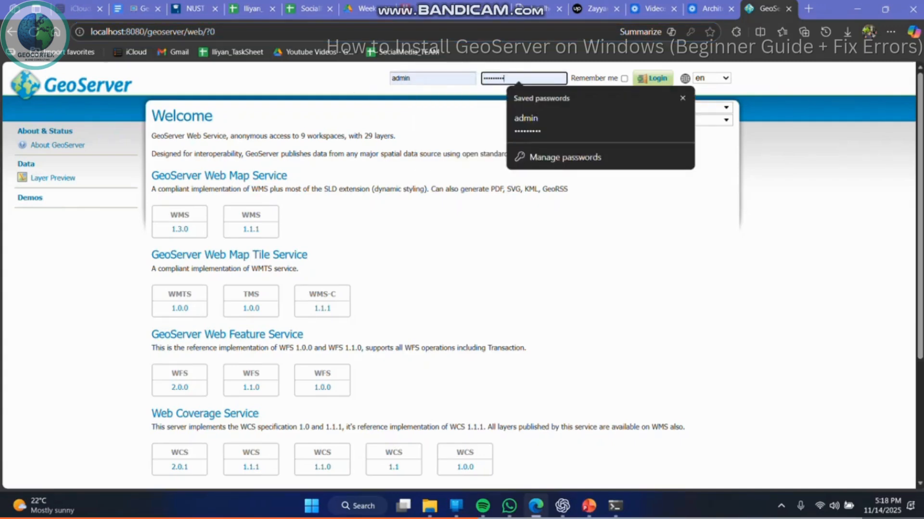
{"action": "left_click", "coordinate": [624, 78]}
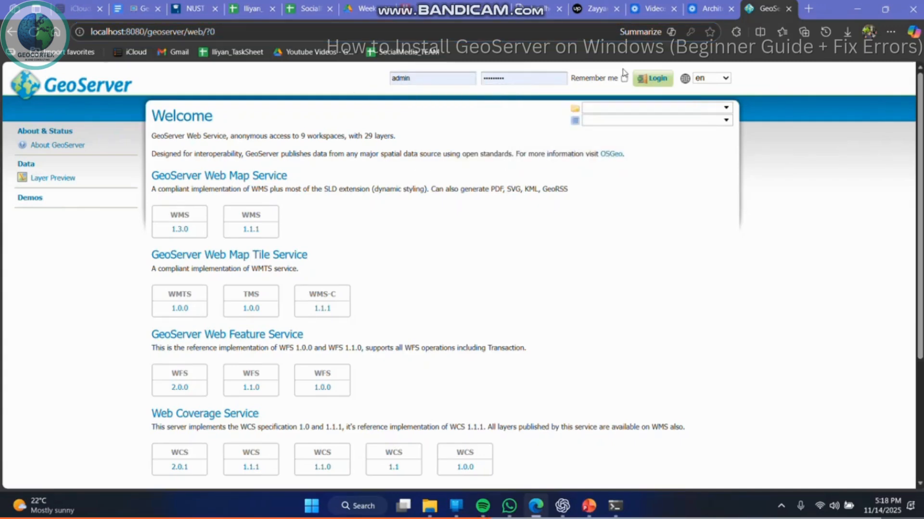
{"action": "left_click", "coordinate": [645, 80]}
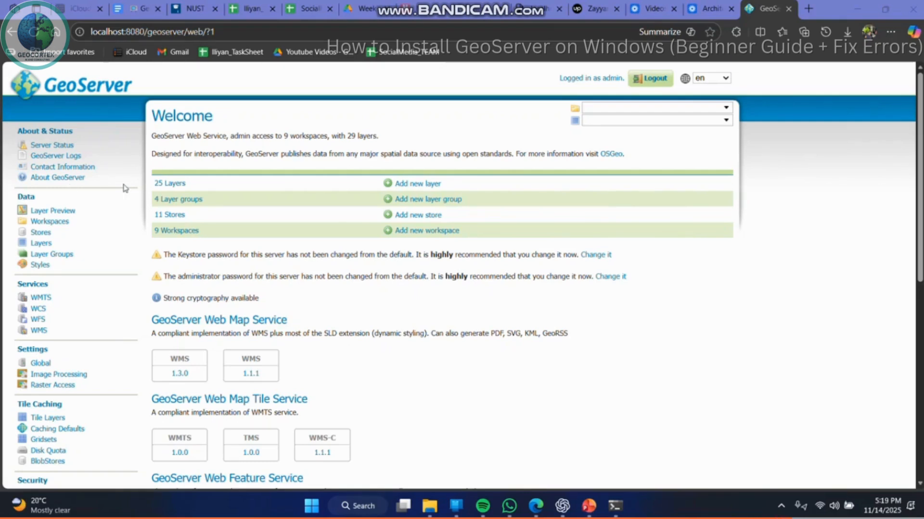
{"action": "left_click", "coordinate": [429, 506]}
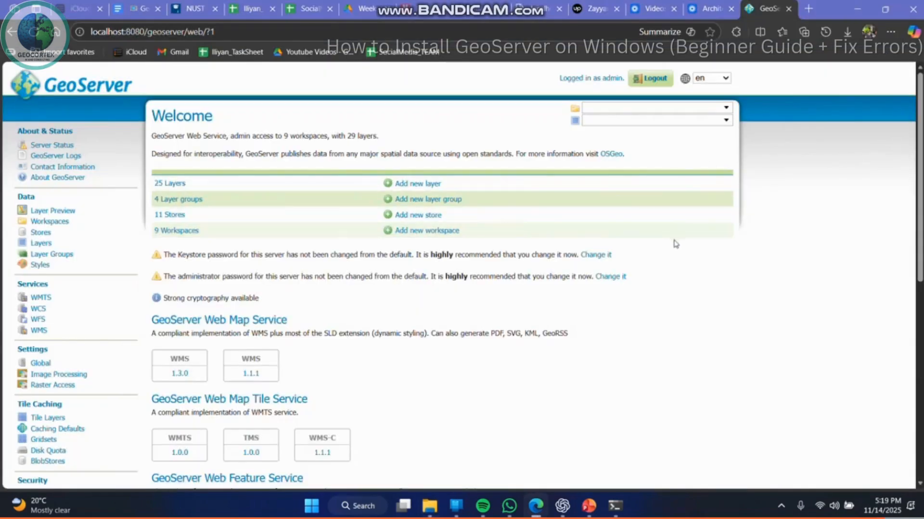
{"action": "scroll", "coordinate": [733, 292], "scroll_direction": "down", "scroll_amount": 1}
{"action": "scroll", "coordinate": [734, 292], "scroll_direction": "down", "scroll_amount": 2}
{"action": "scroll", "coordinate": [732, 290], "scroll_direction": "up", "scroll_amount": 3}
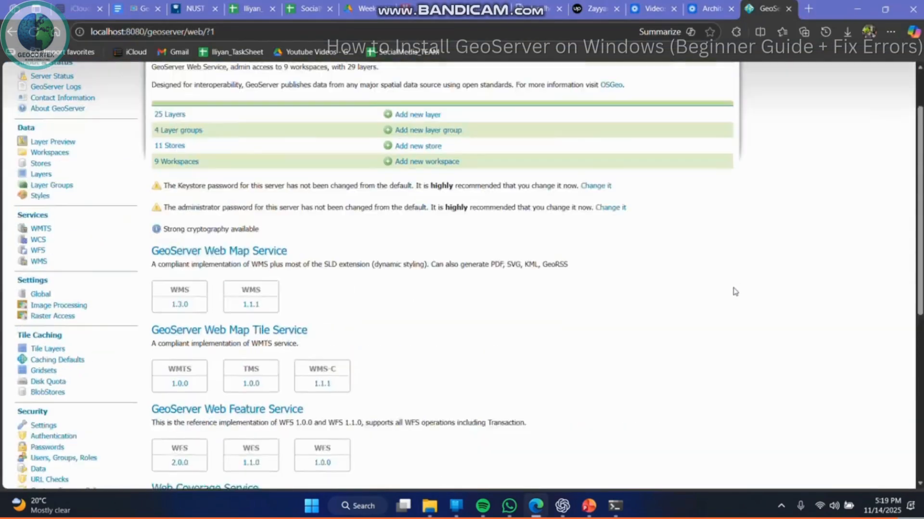